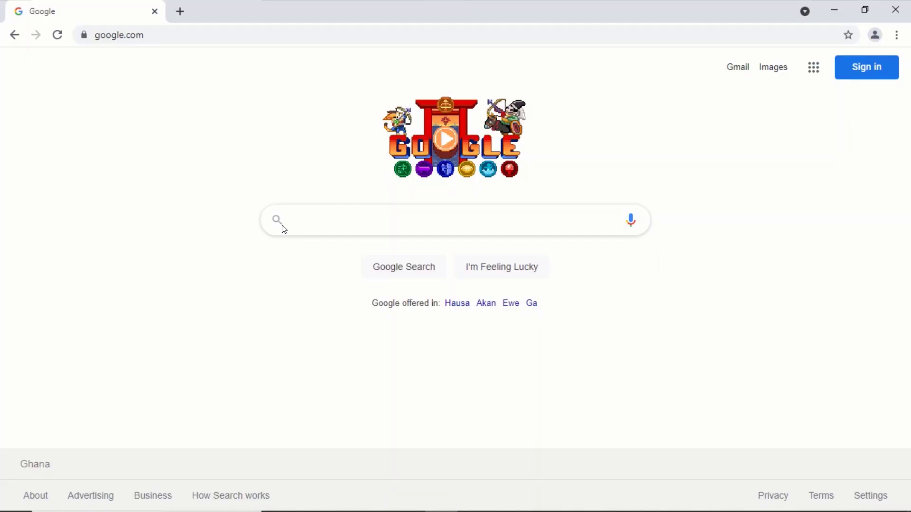
Search Google for 'url render' and open its chrome.google.com Web Store listing.
{"action": "left_click", "coordinate": [292, 220]}
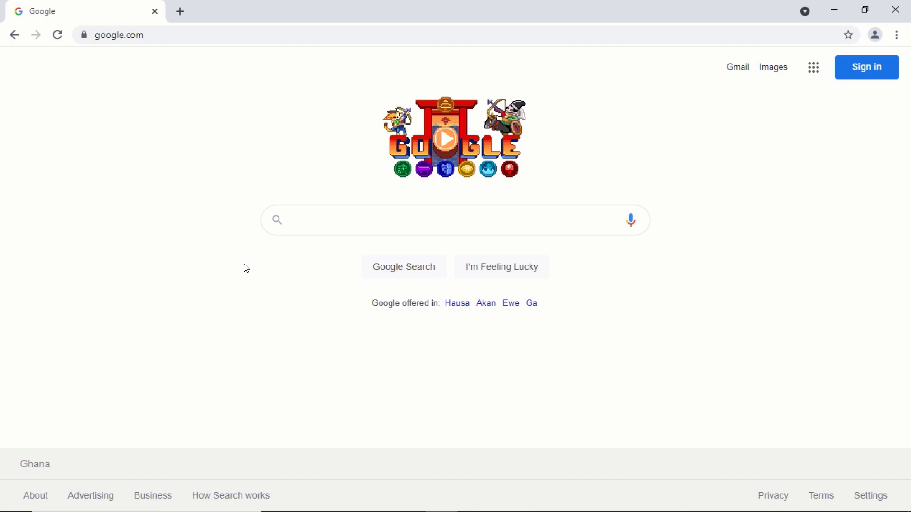
{"action": "type", "text": "url re"}
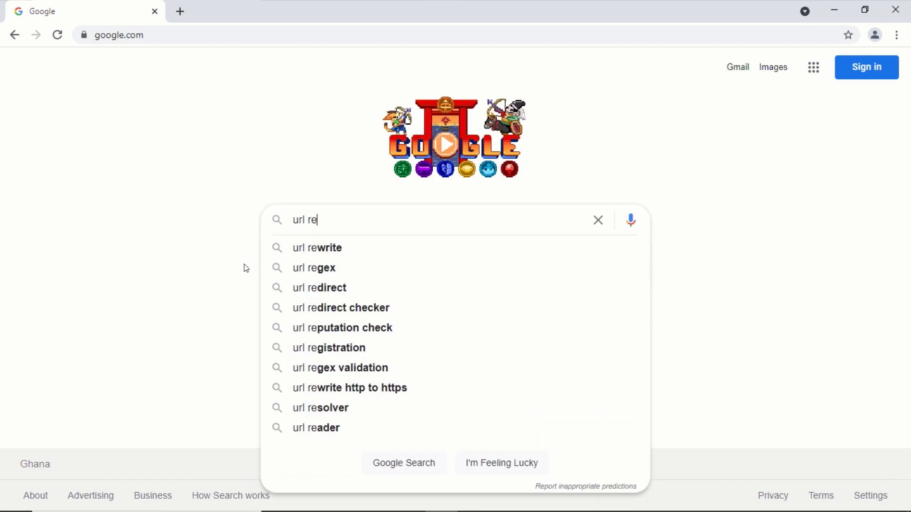
{"action": "type", "text": "nder"}
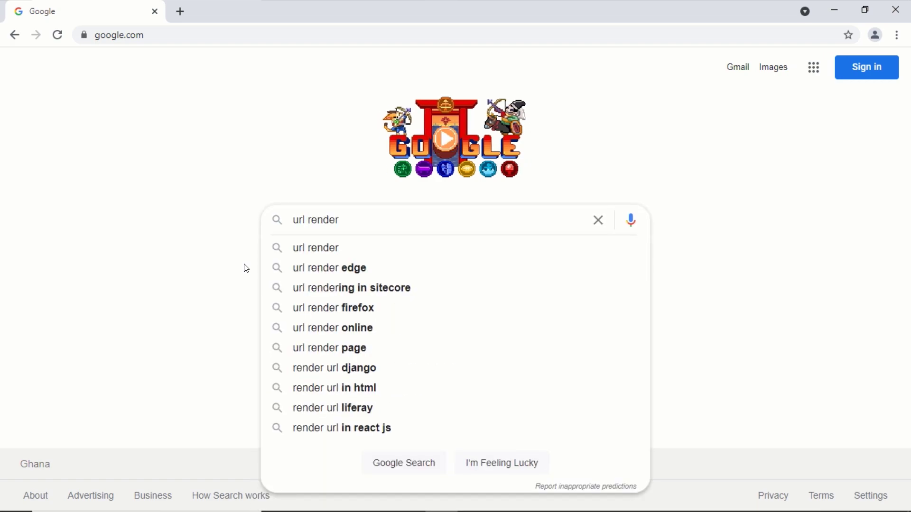
{"action": "key", "text": "Return"}
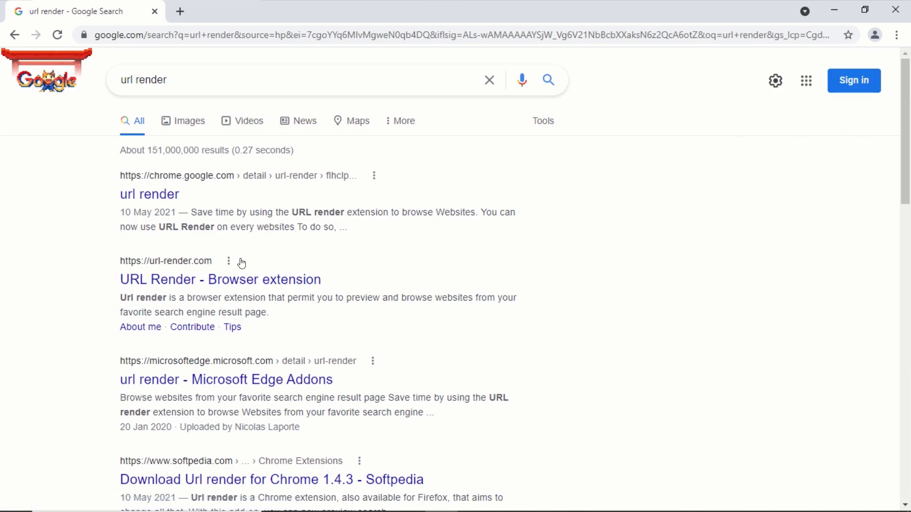
{"action": "left_click", "coordinate": [158, 200]}
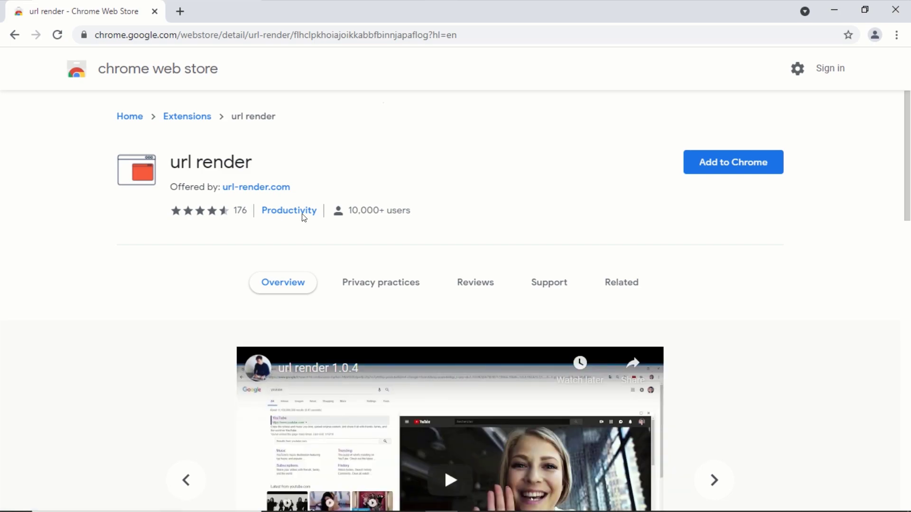
Add the url render extension to Chrome from its Web Store listing.
{"action": "left_click", "coordinate": [720, 164]}
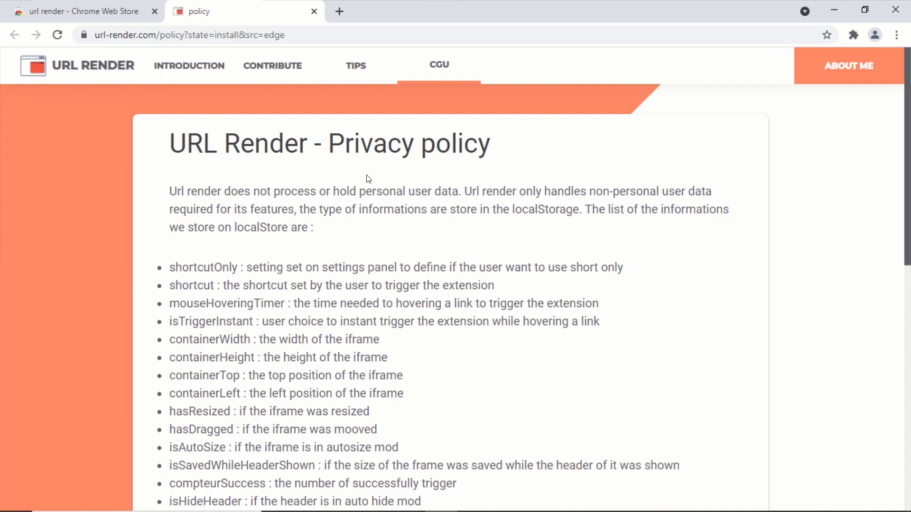
{"action": "scroll", "coordinate": [367, 227], "scroll_direction": "down", "scroll_amount": 1}
{"action": "scroll", "coordinate": [367, 227], "scroll_direction": "down", "scroll_amount": 4}
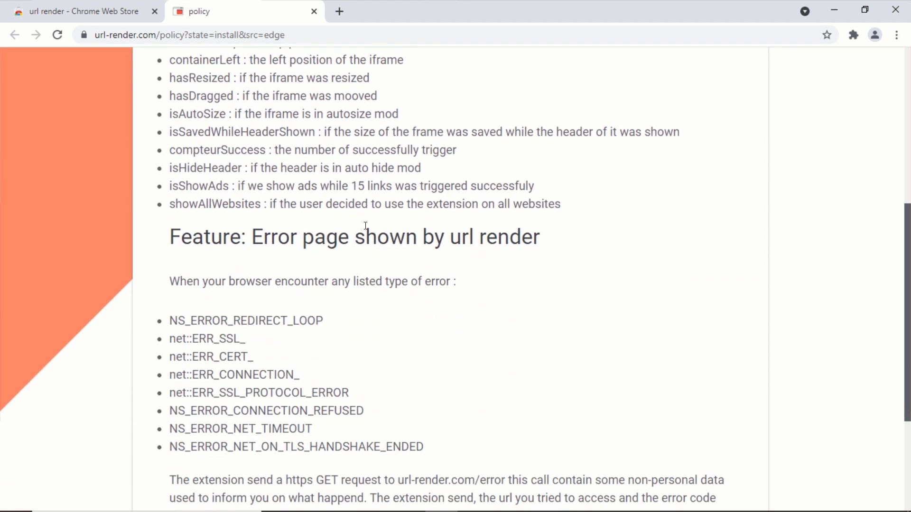
{"action": "scroll", "coordinate": [367, 228], "scroll_direction": "down", "scroll_amount": 1}
{"action": "scroll", "coordinate": [368, 229], "scroll_direction": "down", "scroll_amount": 2}
{"action": "scroll", "coordinate": [367, 229], "scroll_direction": "up", "scroll_amount": 3}
{"action": "scroll", "coordinate": [368, 230], "scroll_direction": "up", "scroll_amount": 2}
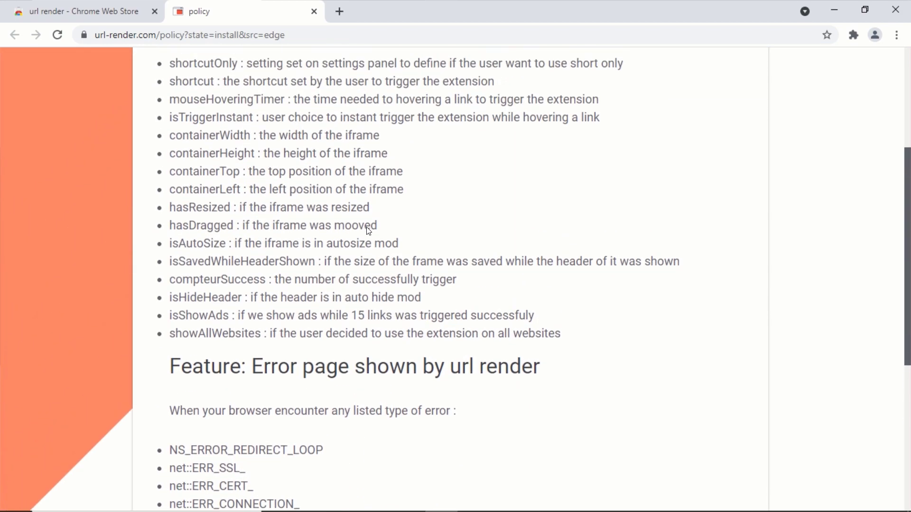
{"action": "scroll", "coordinate": [367, 230], "scroll_direction": "up", "scroll_amount": 1}
{"action": "scroll", "coordinate": [368, 230], "scroll_direction": "up", "scroll_amount": 2}
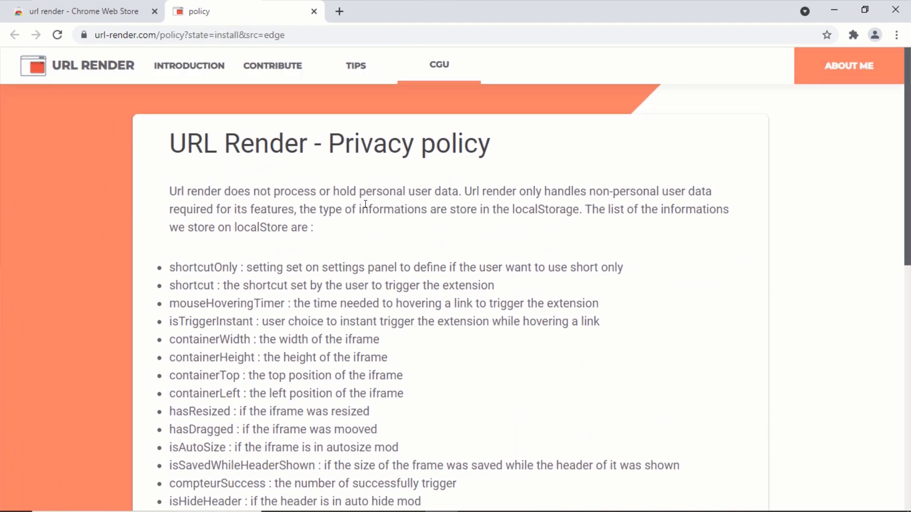
Close the Web Store and policy tabs, then search google.com for 'redtechtut'.
{"action": "left_click", "coordinate": [339, 12]}
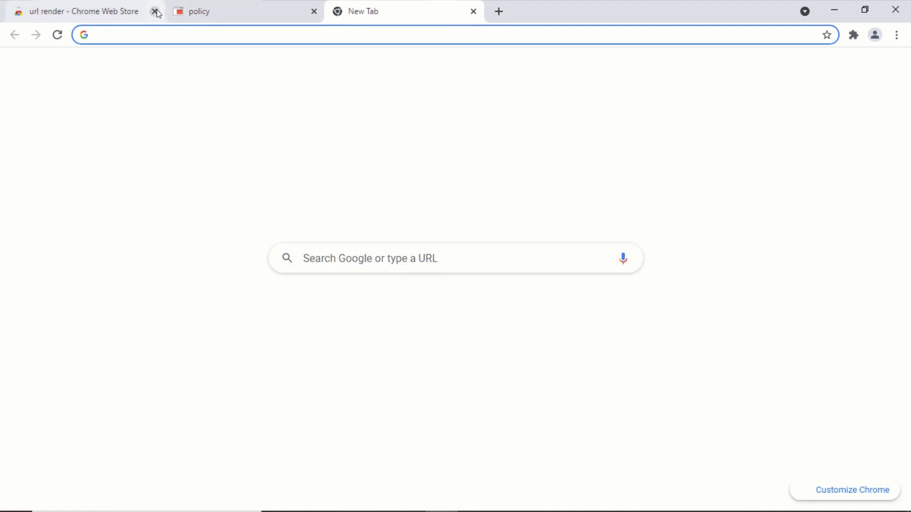
{"action": "left_click", "coordinate": [156, 12]}
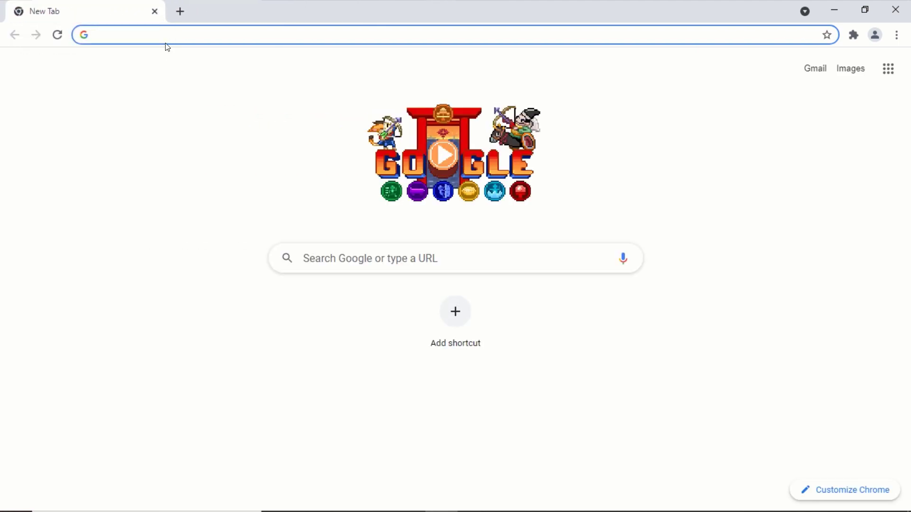
{"action": "type", "text": "google.com"}
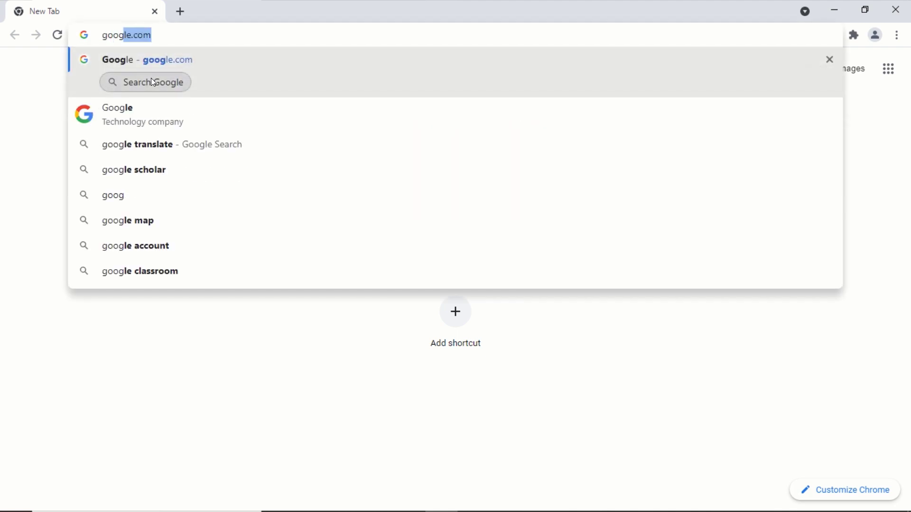
{"action": "key", "text": "Return"}
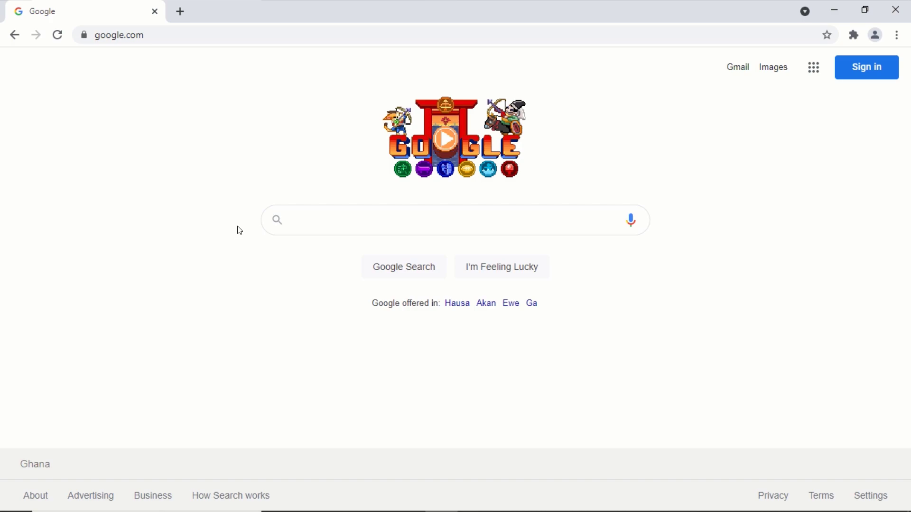
{"action": "type", "text": "redt"}
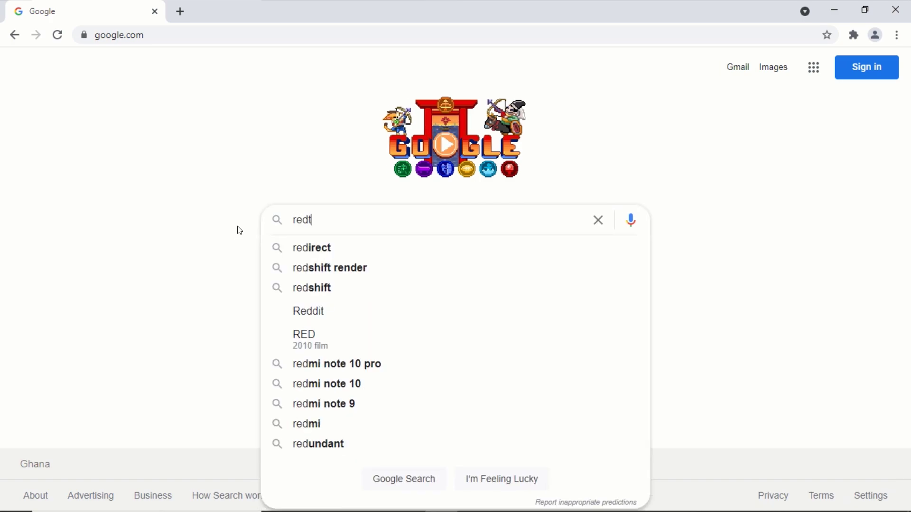
{"action": "type", "text": "echtut"}
{"action": "key", "text": "Return"}
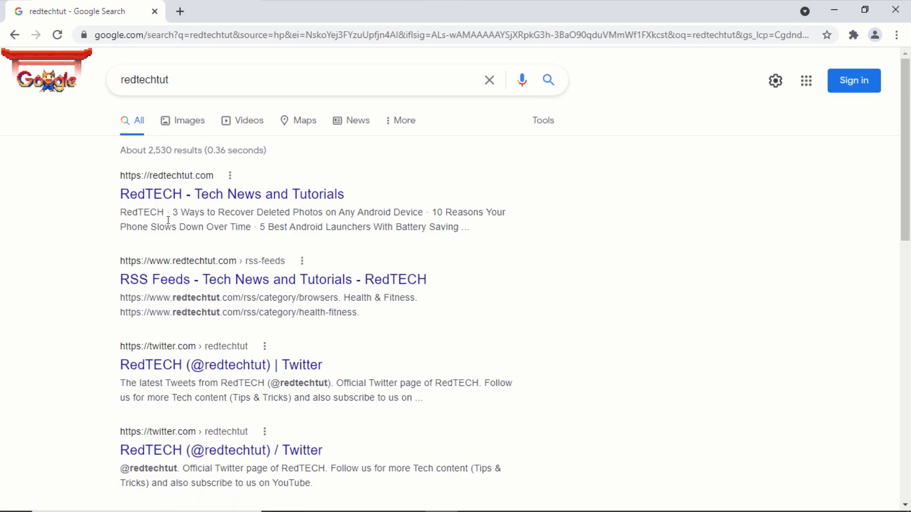
{"action": "mouse_move", "coordinate": [238, 194]}
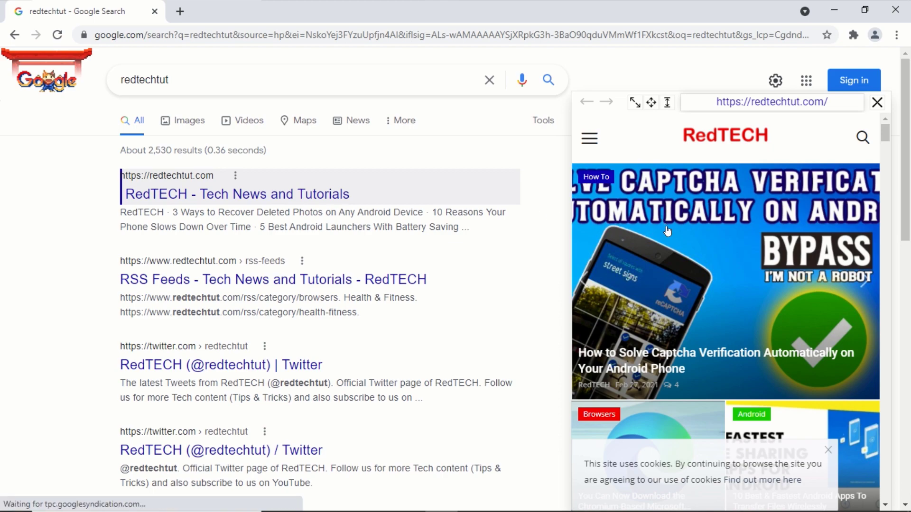
{"action": "scroll", "coordinate": [667, 231], "scroll_direction": "down", "scroll_amount": 3}
{"action": "scroll", "coordinate": [667, 230], "scroll_direction": "down", "scroll_amount": 3}
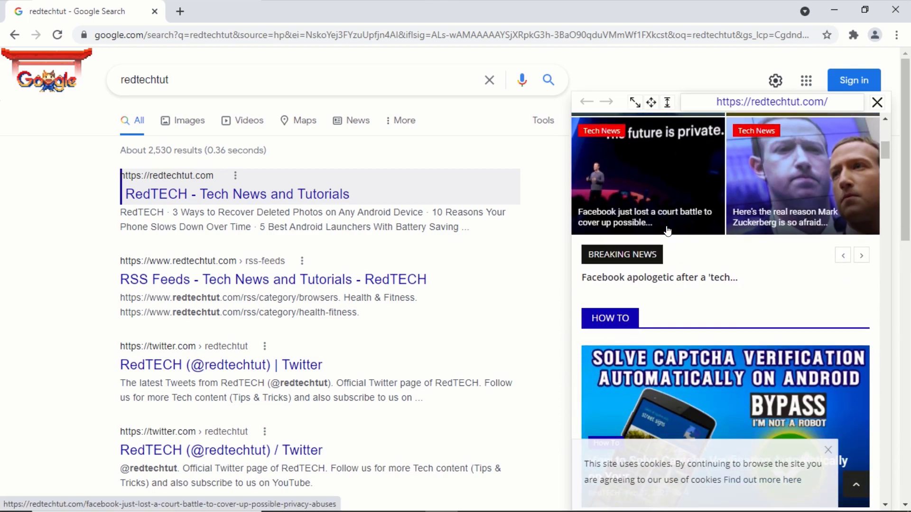
{"action": "scroll", "coordinate": [667, 231], "scroll_direction": "down", "scroll_amount": 3}
{"action": "scroll", "coordinate": [667, 231], "scroll_direction": "down", "scroll_amount": 2}
{"action": "scroll", "coordinate": [667, 231], "scroll_direction": "down", "scroll_amount": 2}
{"action": "scroll", "coordinate": [667, 231], "scroll_direction": "up", "scroll_amount": 3}
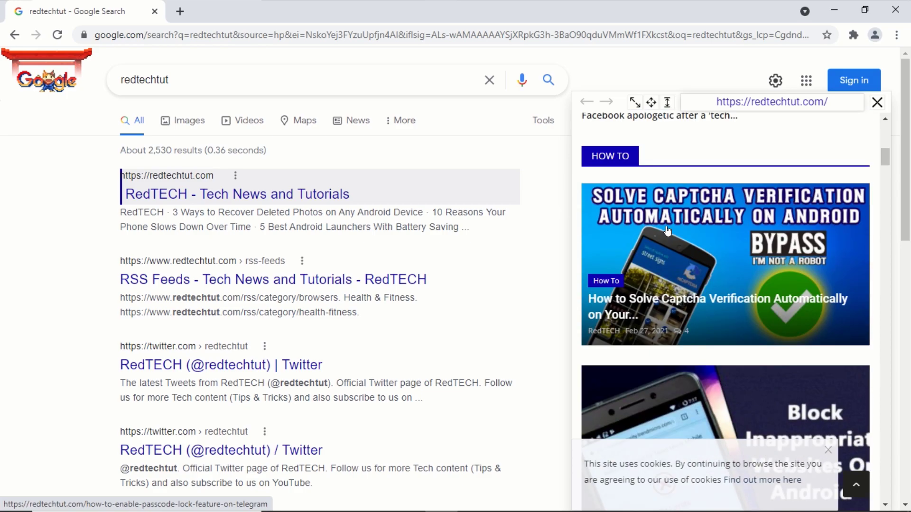
{"action": "scroll", "coordinate": [667, 230], "scroll_direction": "up", "scroll_amount": 3}
{"action": "scroll", "coordinate": [667, 231], "scroll_direction": "up", "scroll_amount": 3}
Open the Tutorials section from the RedTECH preview's menu, then close the preview panel.
{"action": "left_click", "coordinate": [590, 140]}
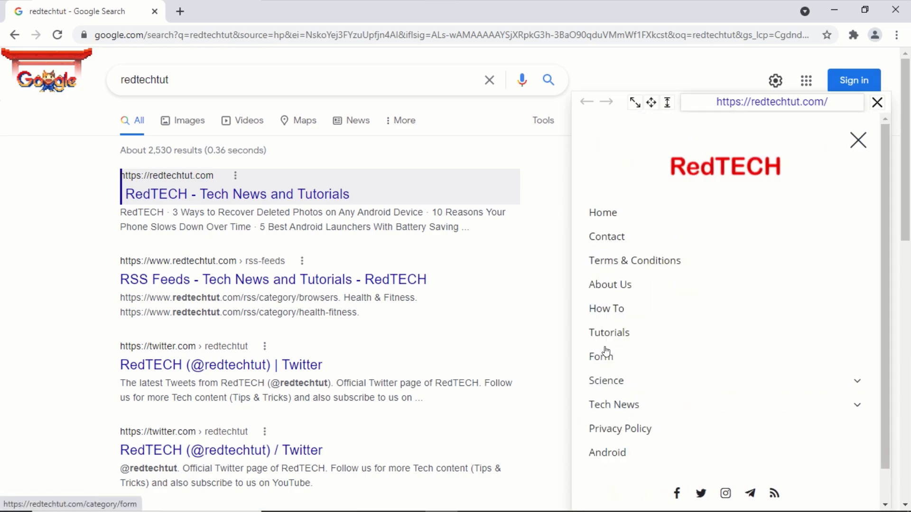
{"action": "left_click", "coordinate": [684, 327]}
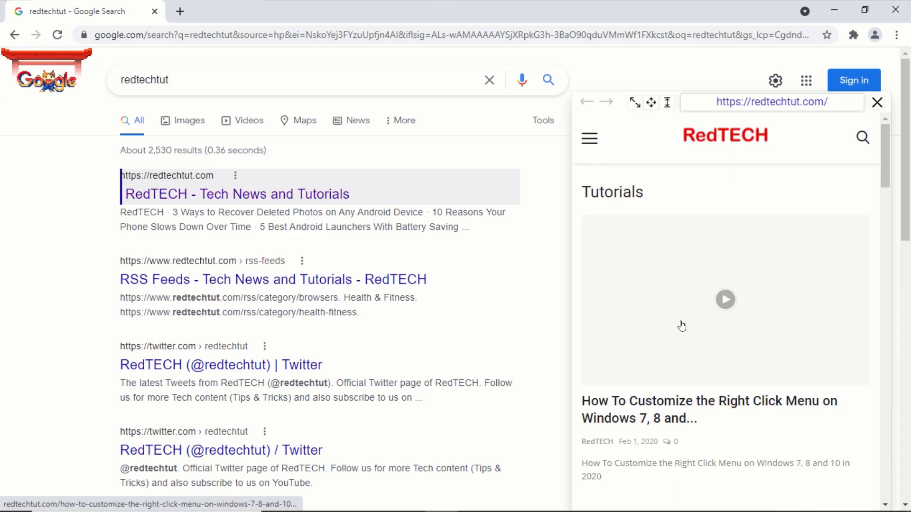
{"action": "scroll", "coordinate": [661, 288], "scroll_direction": "down", "scroll_amount": 3}
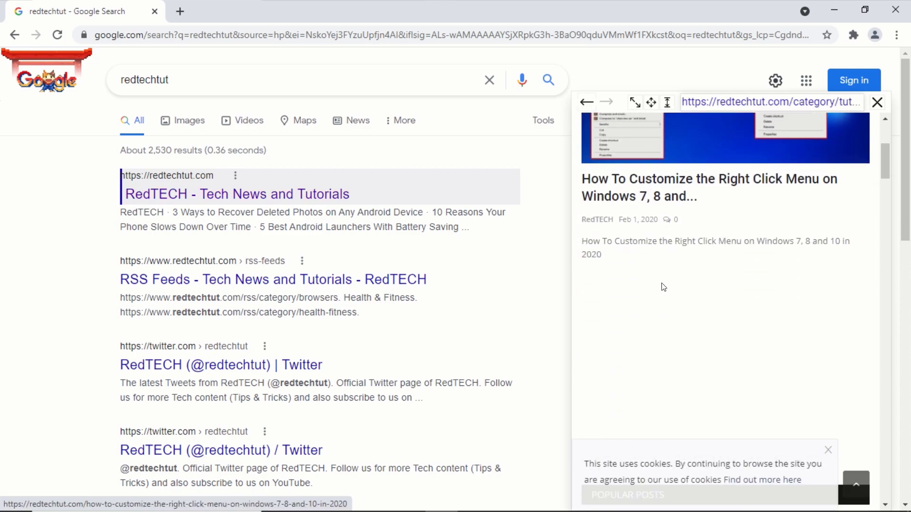
{"action": "scroll", "coordinate": [662, 284], "scroll_direction": "down", "scroll_amount": 3}
{"action": "scroll", "coordinate": [662, 285], "scroll_direction": "down", "scroll_amount": 1}
{"action": "scroll", "coordinate": [661, 284], "scroll_direction": "down", "scroll_amount": 3}
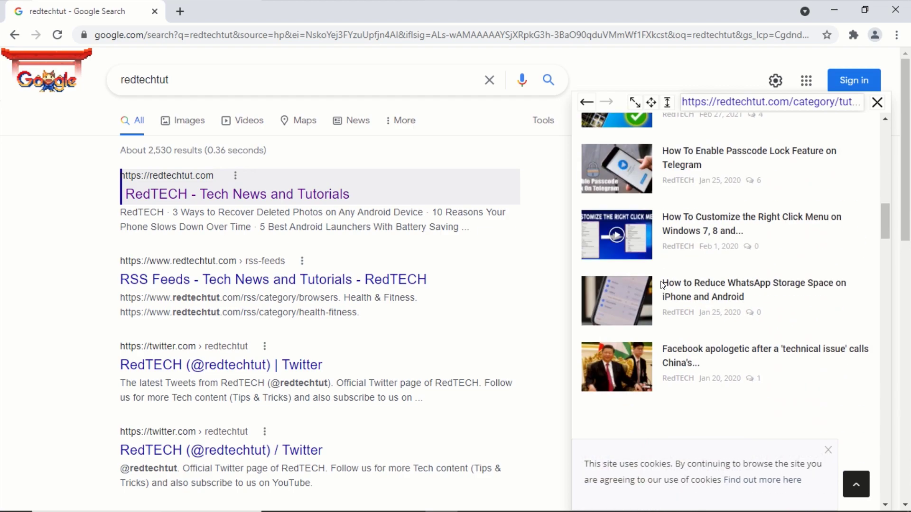
{"action": "scroll", "coordinate": [661, 285], "scroll_direction": "down", "scroll_amount": 2}
{"action": "scroll", "coordinate": [661, 285], "scroll_direction": "up", "scroll_amount": 2}
{"action": "scroll", "coordinate": [660, 285], "scroll_direction": "up", "scroll_amount": 3}
{"action": "scroll", "coordinate": [660, 285], "scroll_direction": "up", "scroll_amount": 3}
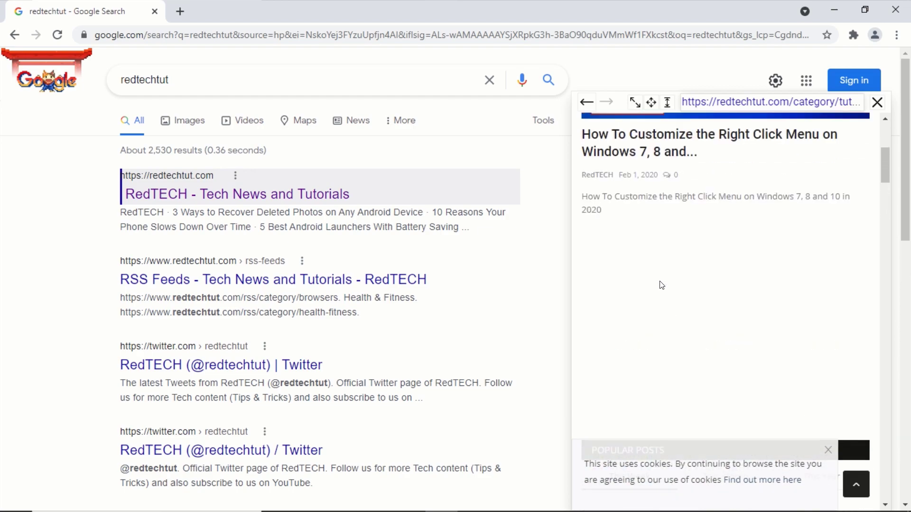
{"action": "scroll", "coordinate": [659, 284], "scroll_direction": "up", "scroll_amount": 4}
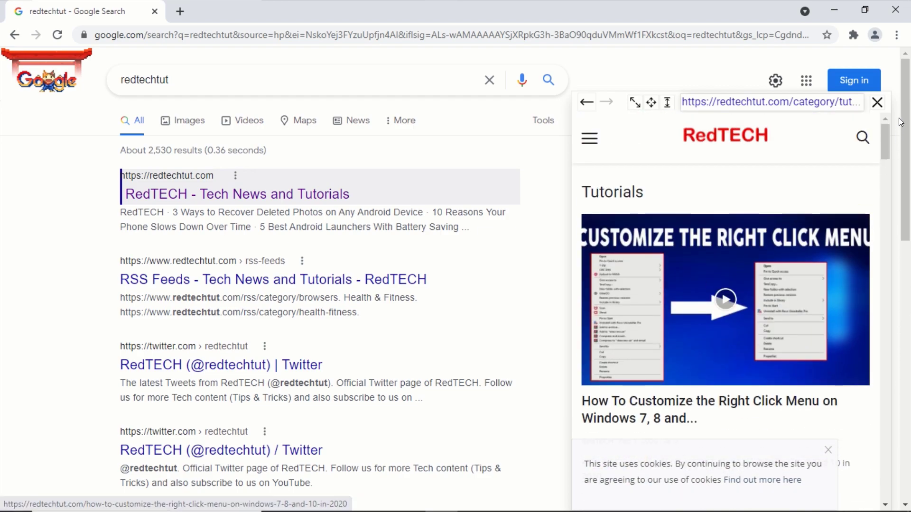
{"action": "left_click", "coordinate": [877, 102]}
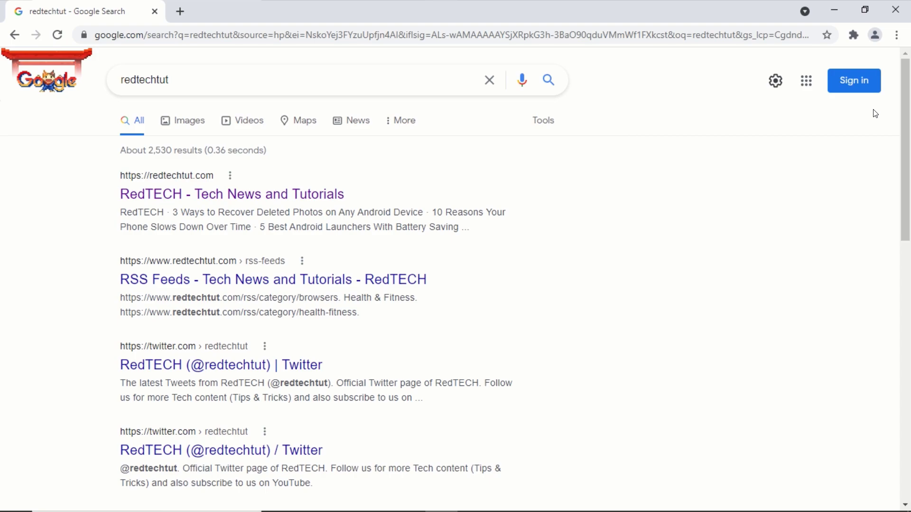
Make Shift URL Render's shortcut-only preview key, then preview and close the first RedTECH result.
{"action": "left_click", "coordinate": [853, 36]}
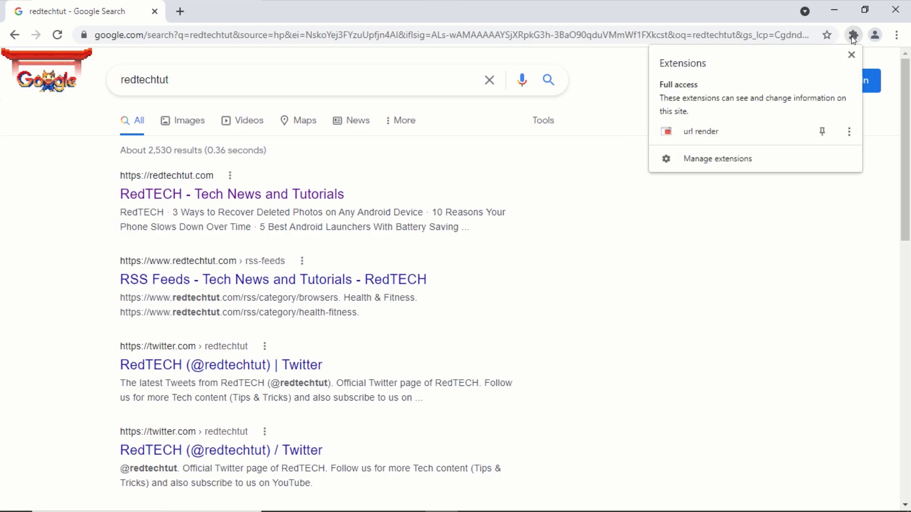
{"action": "left_click", "coordinate": [715, 131]}
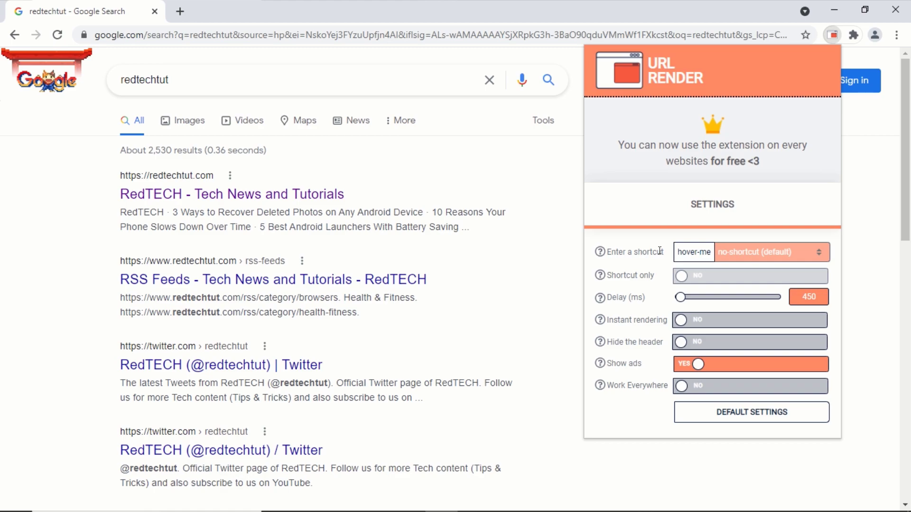
{"action": "mouse_move", "coordinate": [694, 252]}
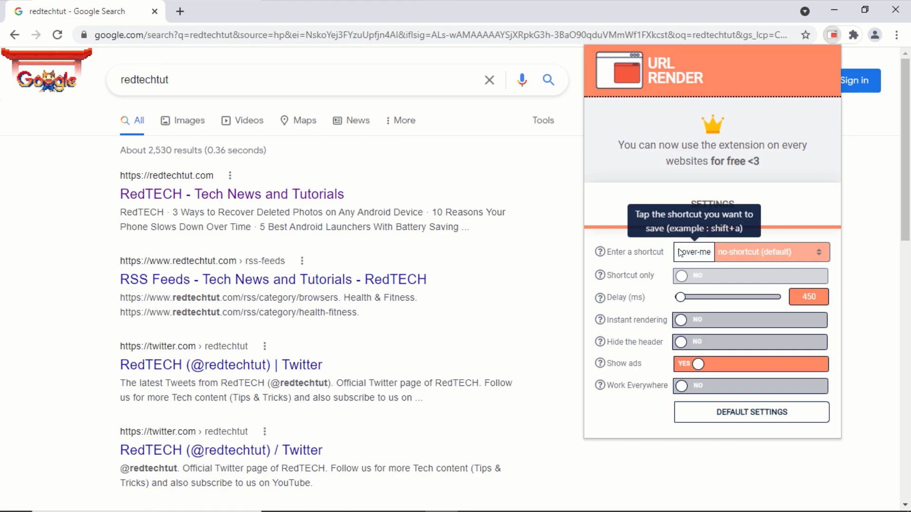
{"action": "key", "text": "shift"}
{"action": "type", "text": "Shift+o"}
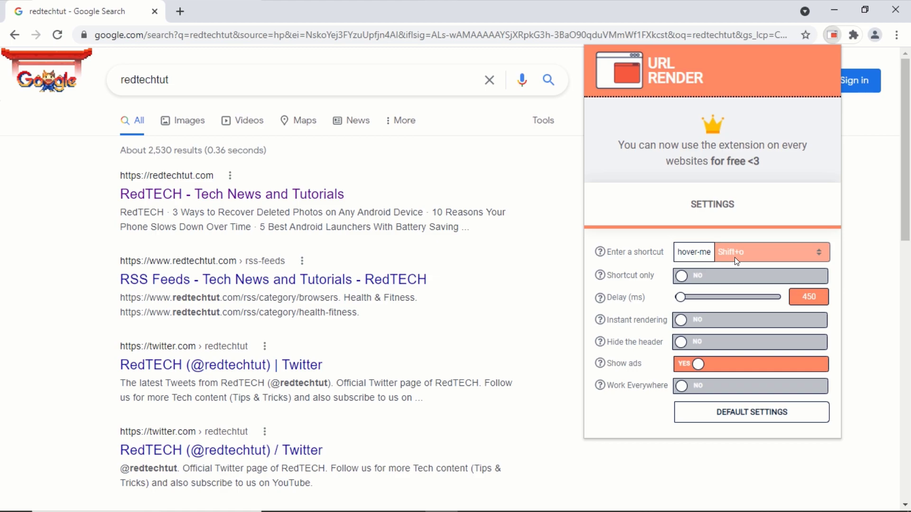
{"action": "left_click", "coordinate": [681, 276]}
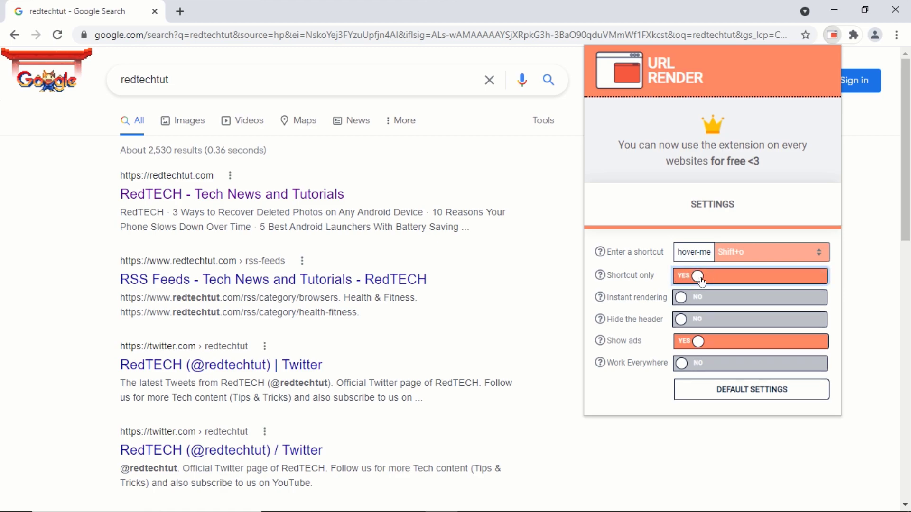
{"action": "left_click", "coordinate": [571, 273]}
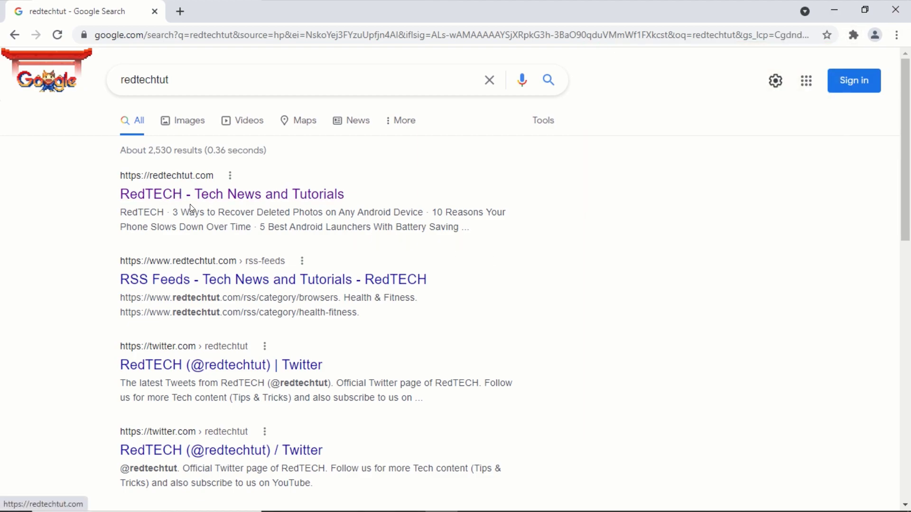
{"action": "key", "text": "shift+o"}
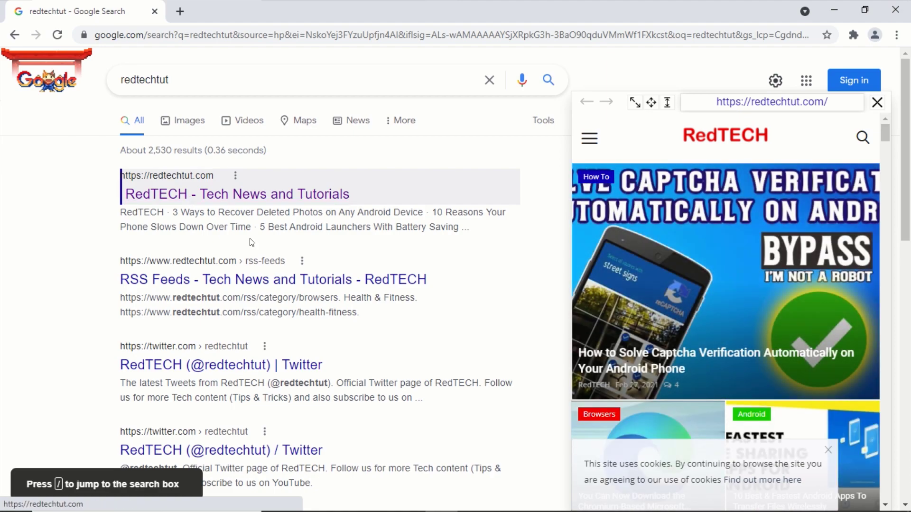
{"action": "scroll", "coordinate": [675, 321], "scroll_direction": "down", "scroll_amount": 3}
{"action": "scroll", "coordinate": [675, 321], "scroll_direction": "down", "scroll_amount": 3}
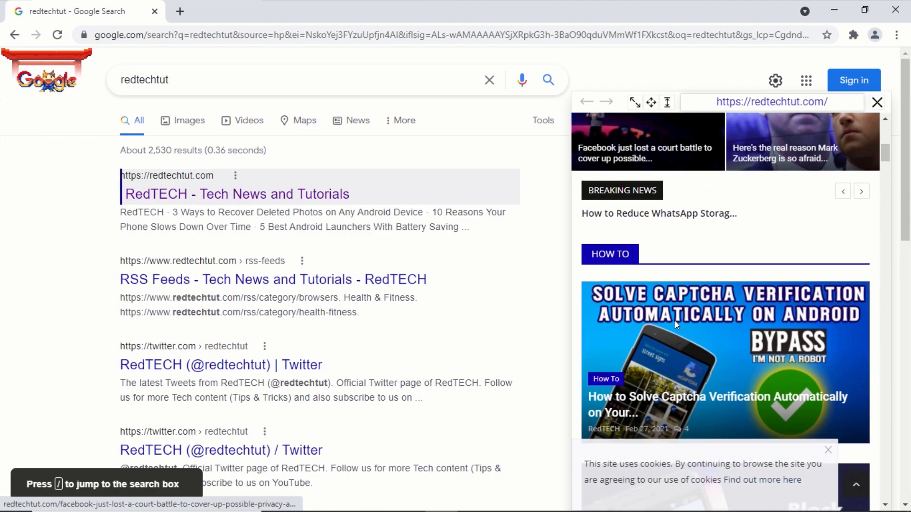
{"action": "scroll", "coordinate": [674, 321], "scroll_direction": "up", "scroll_amount": 5}
{"action": "scroll", "coordinate": [674, 321], "scroll_direction": "up", "scroll_amount": 3}
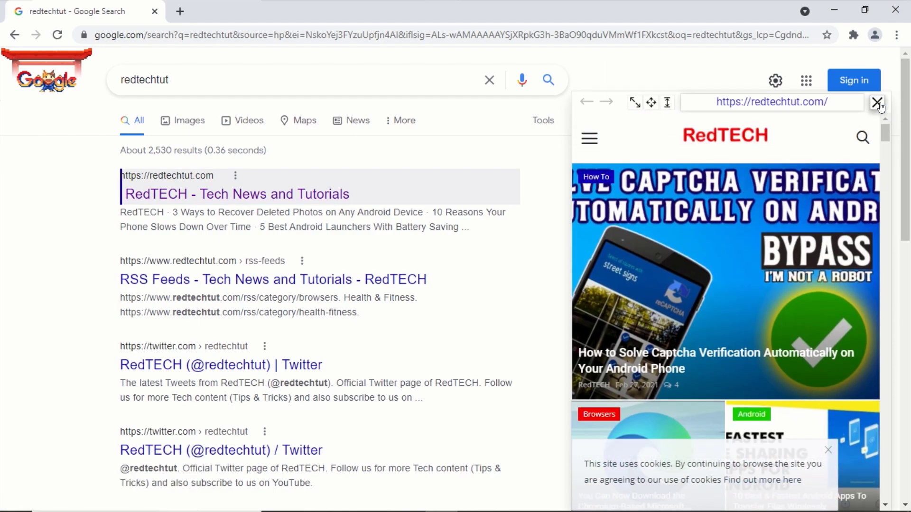
{"action": "left_click", "coordinate": [877, 103]}
Set URL Render's preview delay to 2450 ms, enable instant rendering, and turn off ads.
{"action": "left_click", "coordinate": [853, 35]}
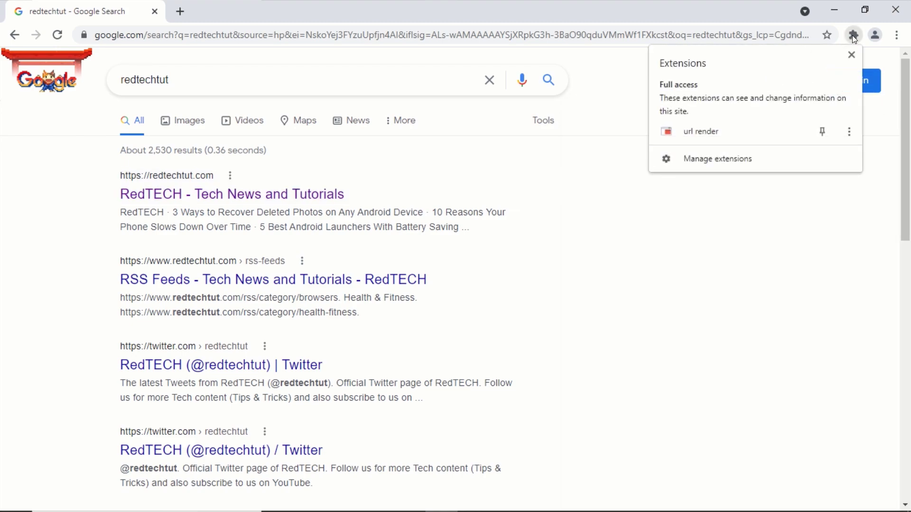
{"action": "left_click", "coordinate": [723, 131]}
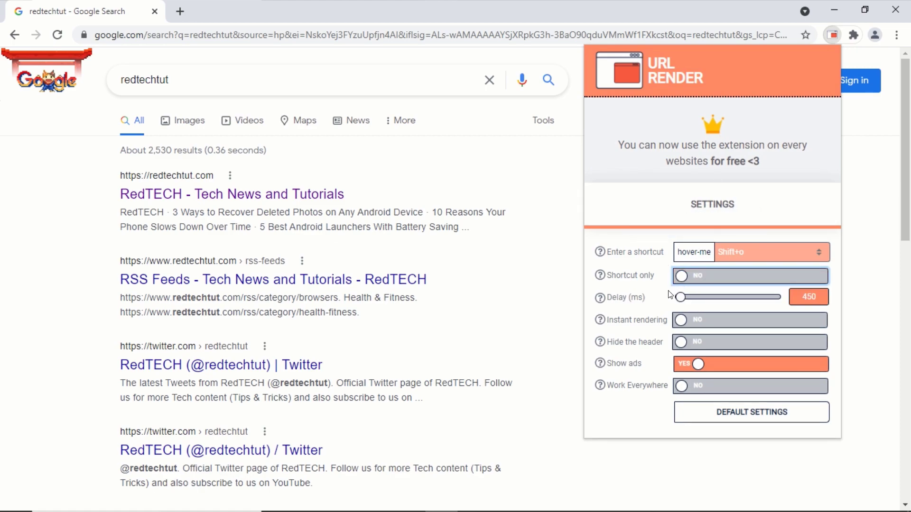
{"action": "mouse_move", "coordinate": [677, 303]}
{"action": "left_mouse_down"}
{"action": "mouse_move", "coordinate": [709, 301]}
{"action": "mouse_move", "coordinate": [684, 301]}
{"action": "left_mouse_up"}
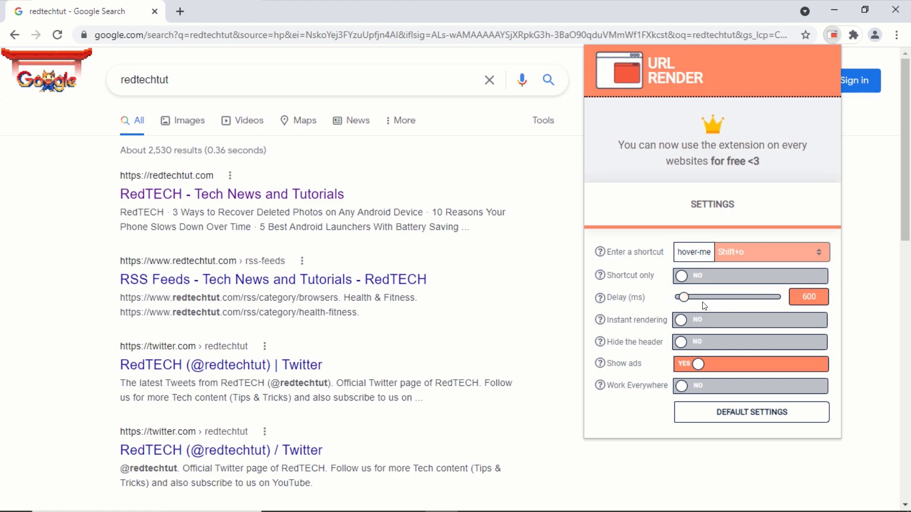
{"action": "left_click", "coordinate": [678, 322]}
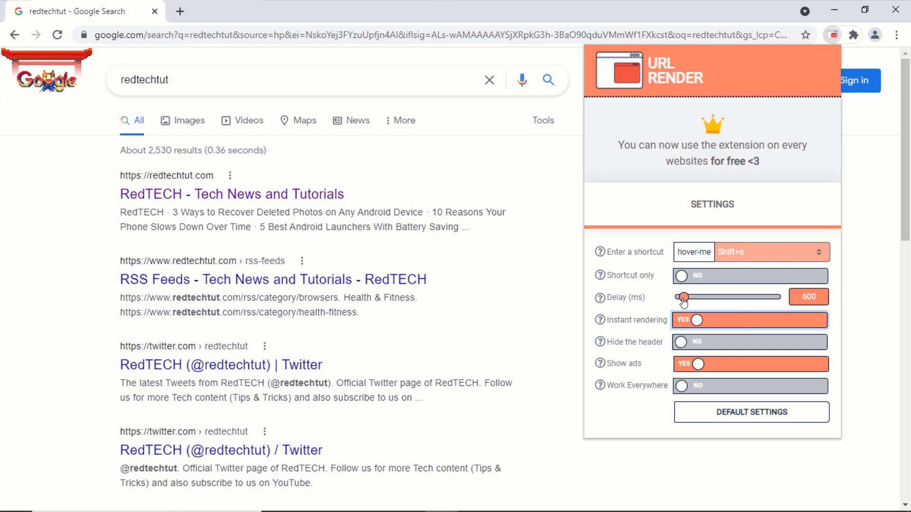
{"action": "mouse_move", "coordinate": [683, 302]}
{"action": "left_mouse_down"}
{"action": "mouse_move", "coordinate": [747, 302]}
{"action": "mouse_move", "coordinate": [723, 308]}
{"action": "left_mouse_up"}
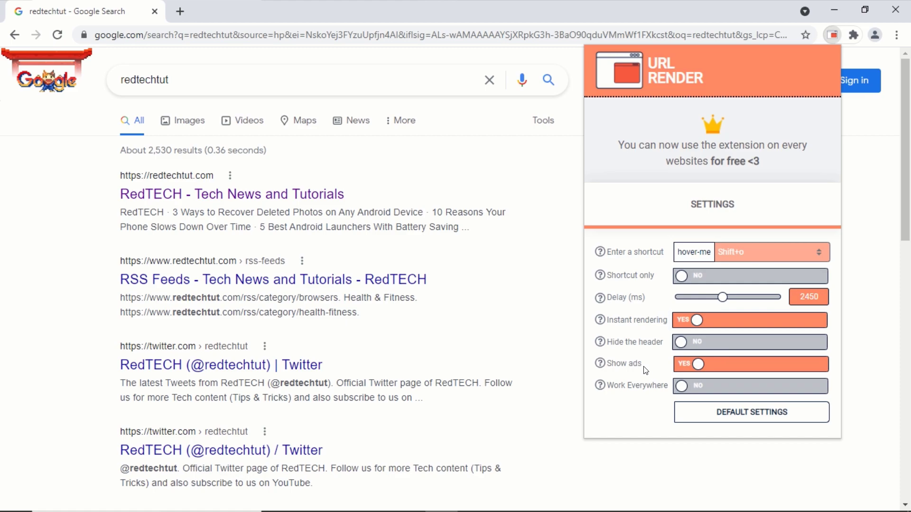
{"action": "key", "text": "Tab"}
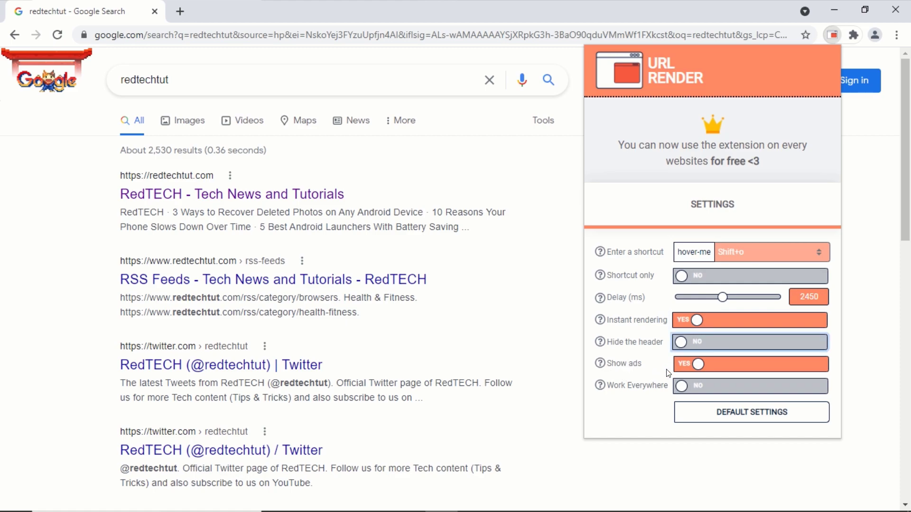
{"action": "left_click", "coordinate": [699, 368]}
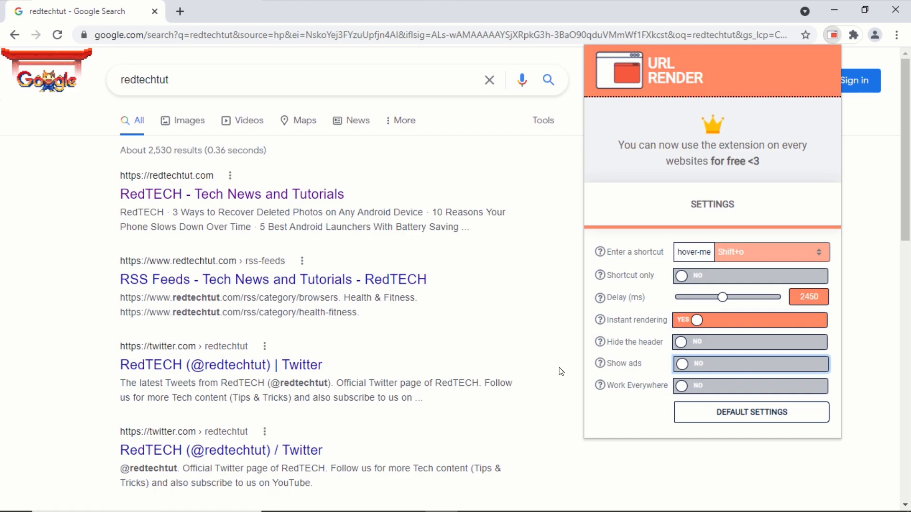
{"action": "mouse_move", "coordinate": [273, 280]}
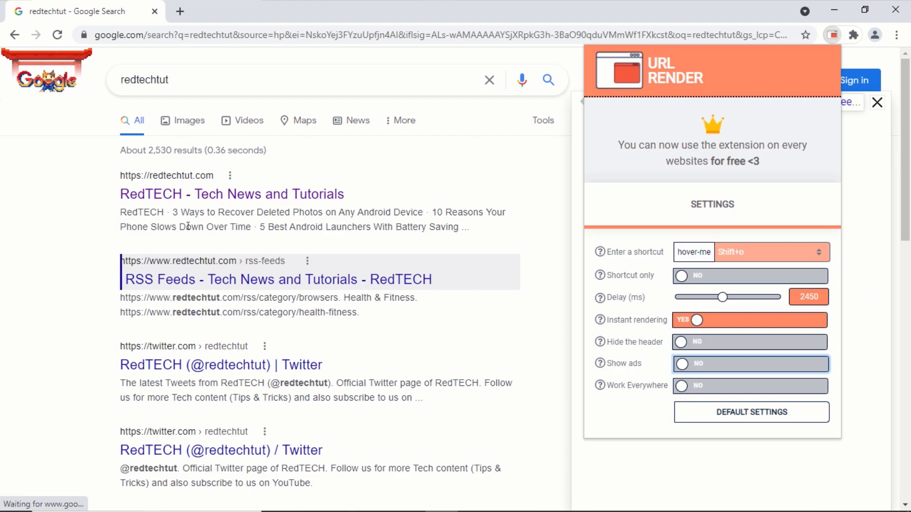
Open the RedTECH website from the first Google search result.
{"action": "left_click", "coordinate": [225, 190]}
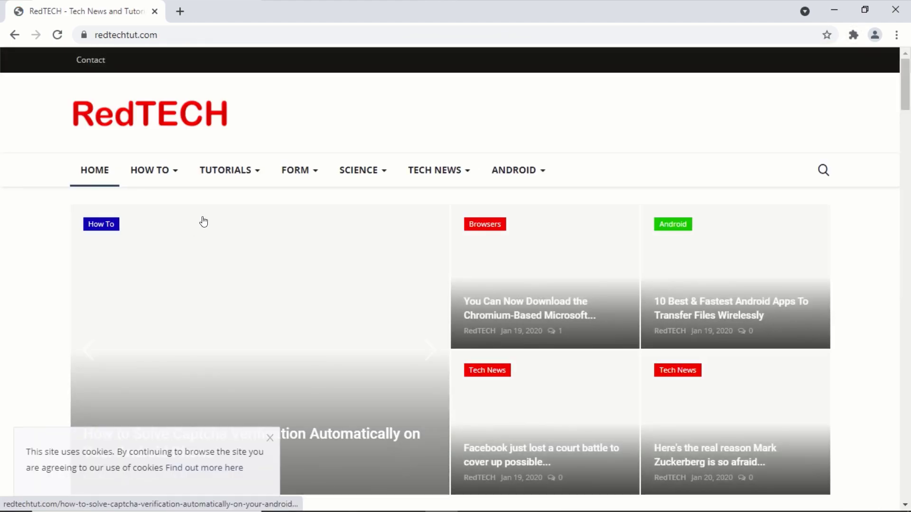
{"action": "scroll", "coordinate": [203, 219], "scroll_direction": "down", "scroll_amount": 4}
{"action": "scroll", "coordinate": [202, 219], "scroll_direction": "down", "scroll_amount": 4}
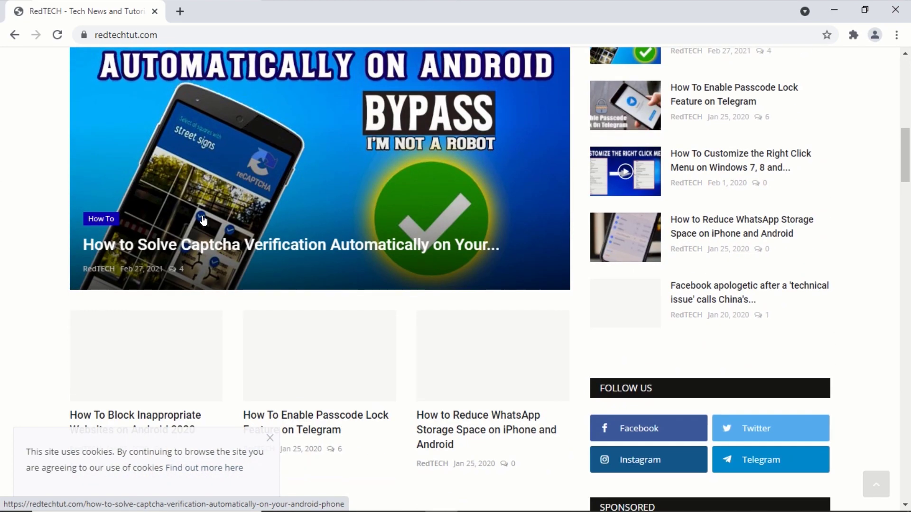
{"action": "scroll", "coordinate": [203, 219], "scroll_direction": "down", "scroll_amount": 3}
{"action": "scroll", "coordinate": [203, 219], "scroll_direction": "up", "scroll_amount": 1}
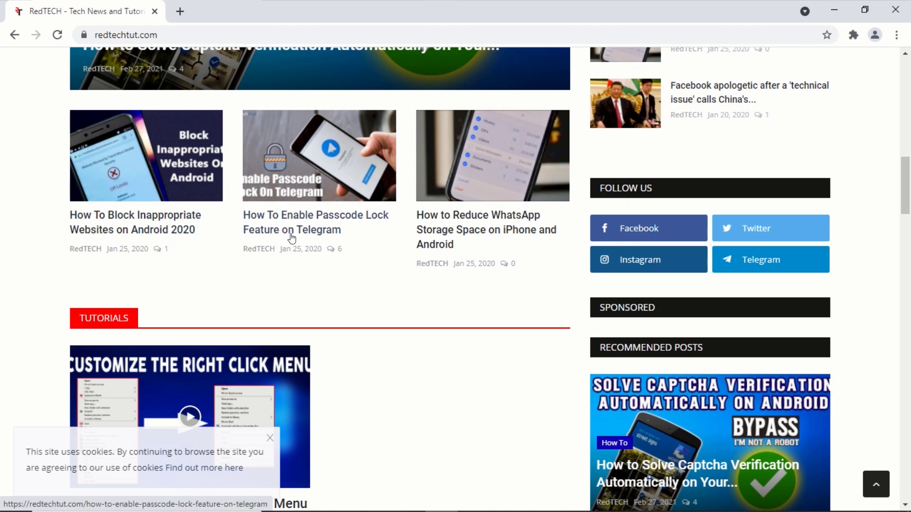
Switch URL Render's Work Everywhere option to YES and close its settings popup.
{"action": "left_click", "coordinate": [853, 35]}
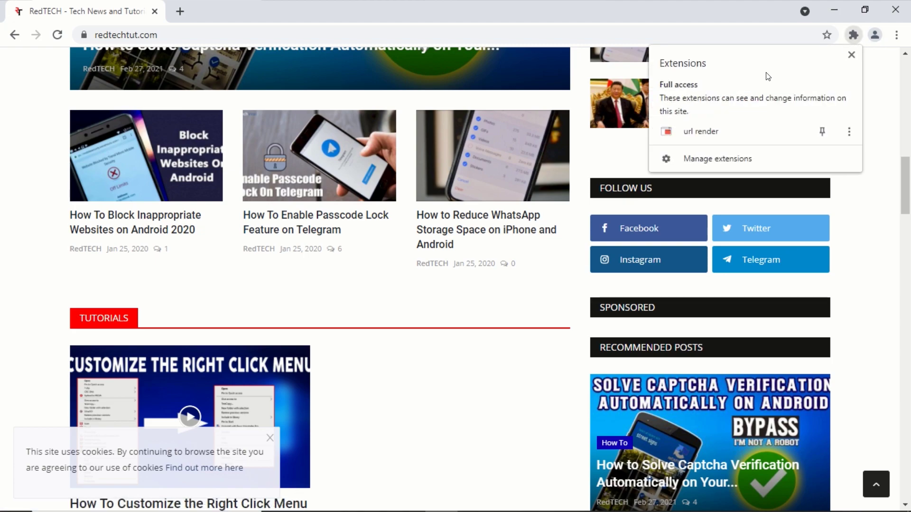
{"action": "left_click", "coordinate": [704, 133]}
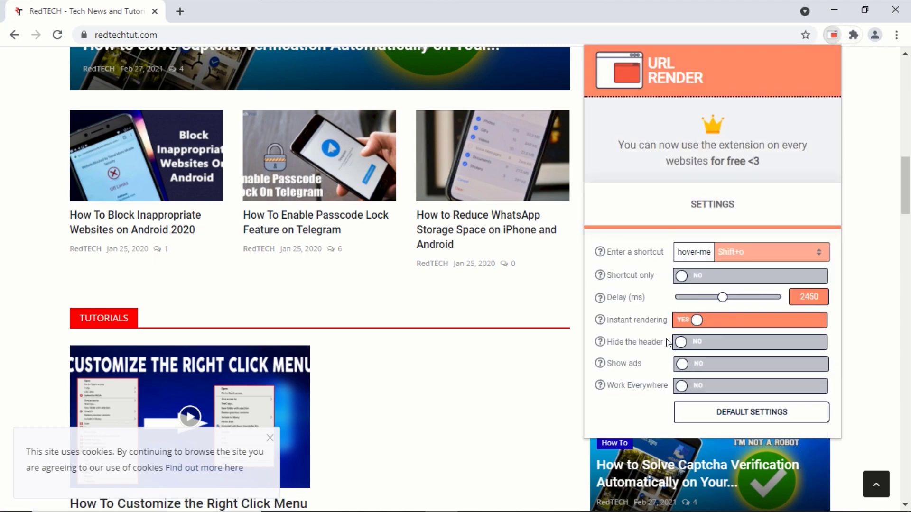
{"action": "left_click", "coordinate": [681, 388]}
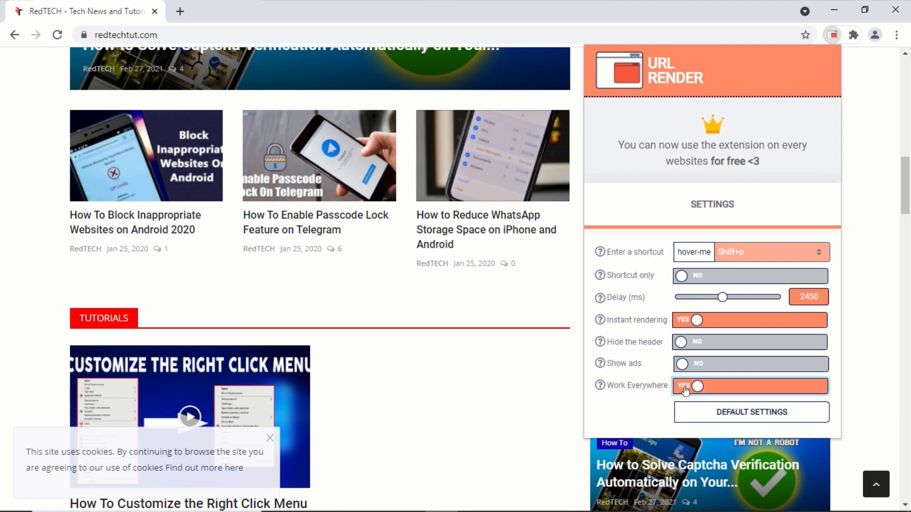
{"action": "left_click", "coordinate": [893, 363]}
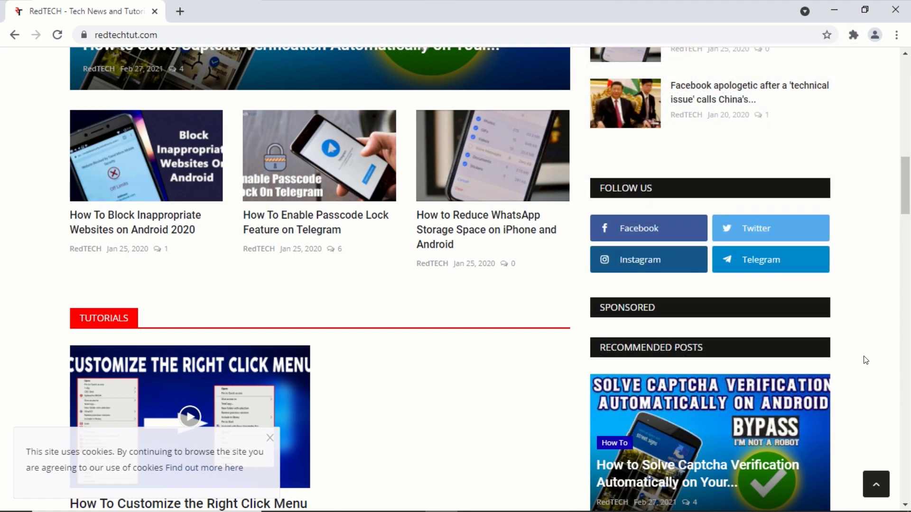
{"action": "mouse_move", "coordinate": [316, 222]}
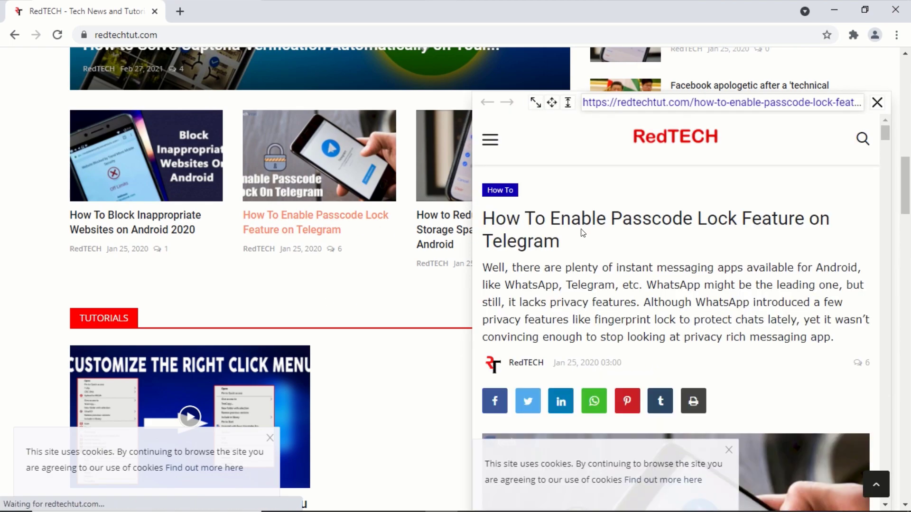
{"action": "scroll", "coordinate": [595, 225], "scroll_direction": "down", "scroll_amount": 5}
{"action": "scroll", "coordinate": [595, 225], "scroll_direction": "down", "scroll_amount": 3}
{"action": "scroll", "coordinate": [594, 225], "scroll_direction": "down", "scroll_amount": 4}
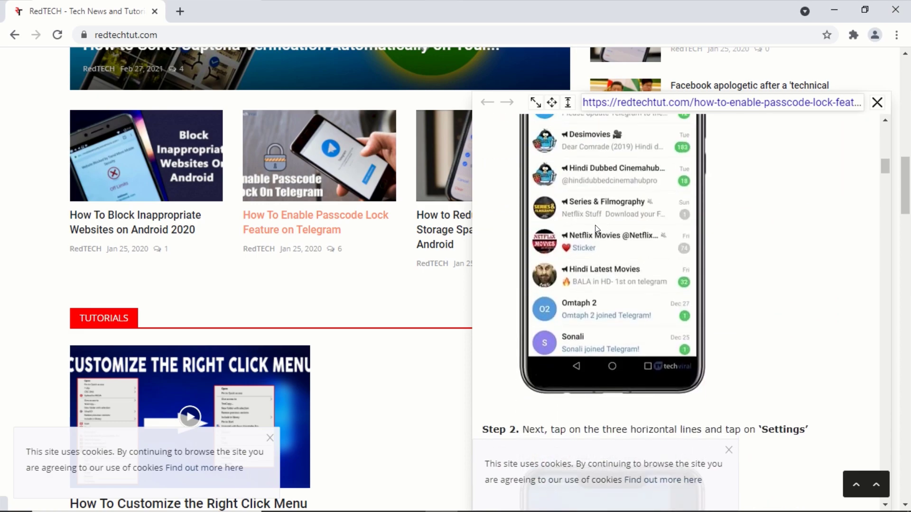
{"action": "scroll", "coordinate": [595, 225], "scroll_direction": "up", "scroll_amount": 4}
{"action": "scroll", "coordinate": [595, 228], "scroll_direction": "up", "scroll_amount": 4}
{"action": "scroll", "coordinate": [595, 228], "scroll_direction": "up", "scroll_amount": 3}
{"action": "scroll", "coordinate": [594, 225], "scroll_direction": "up", "scroll_amount": 4}
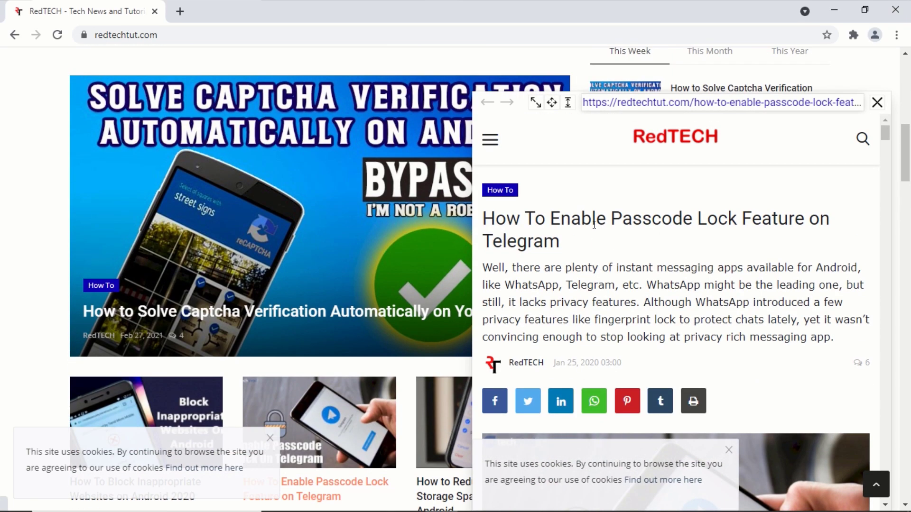
{"action": "scroll", "coordinate": [594, 225], "scroll_direction": "down", "scroll_amount": 2}
{"action": "scroll", "coordinate": [595, 225], "scroll_direction": "up", "scroll_amount": 1}
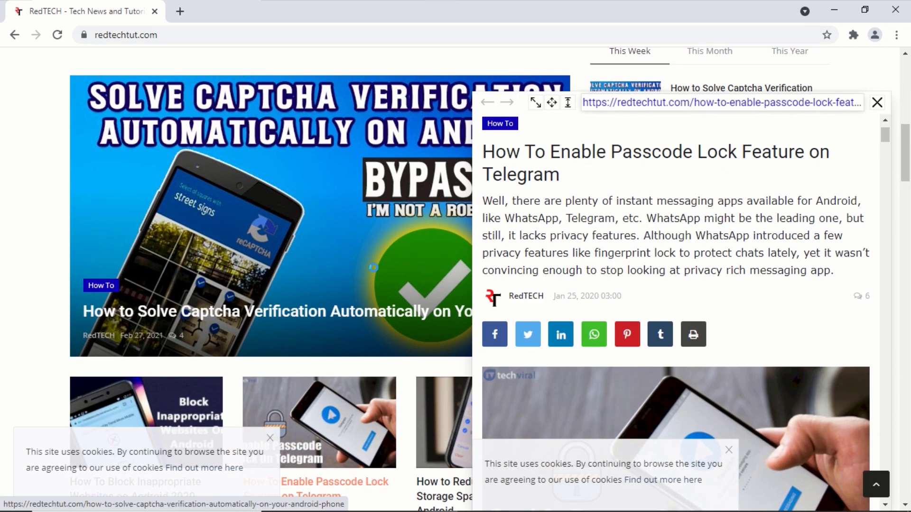
{"action": "scroll", "coordinate": [345, 276], "scroll_direction": "down", "scroll_amount": 2}
{"action": "scroll", "coordinate": [344, 276], "scroll_direction": "down", "scroll_amount": 2}
{"action": "scroll", "coordinate": [346, 275], "scroll_direction": "down", "scroll_amount": 1}
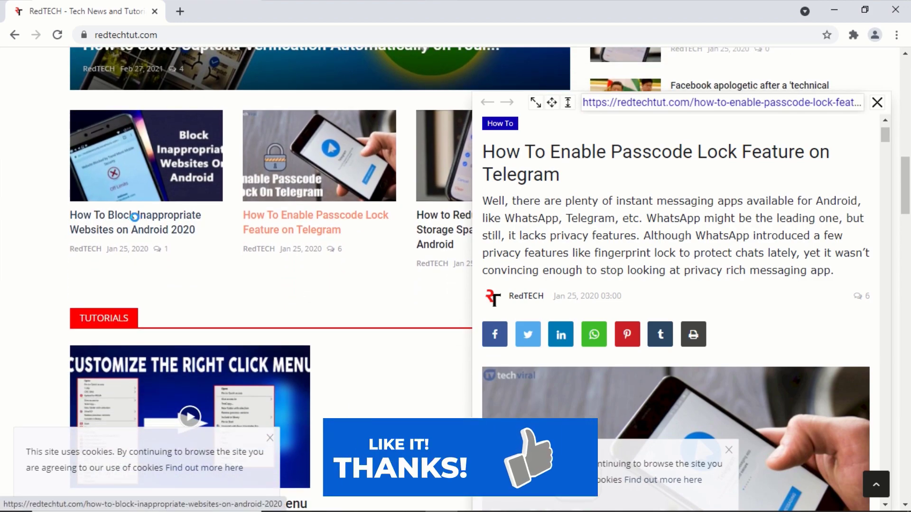
Close the passcode article preview and preview the 'How To Block Inappropriate Websites on Android 2020' link.
{"action": "left_click", "coordinate": [877, 102]}
{"action": "left_click", "coordinate": [771, 228]}
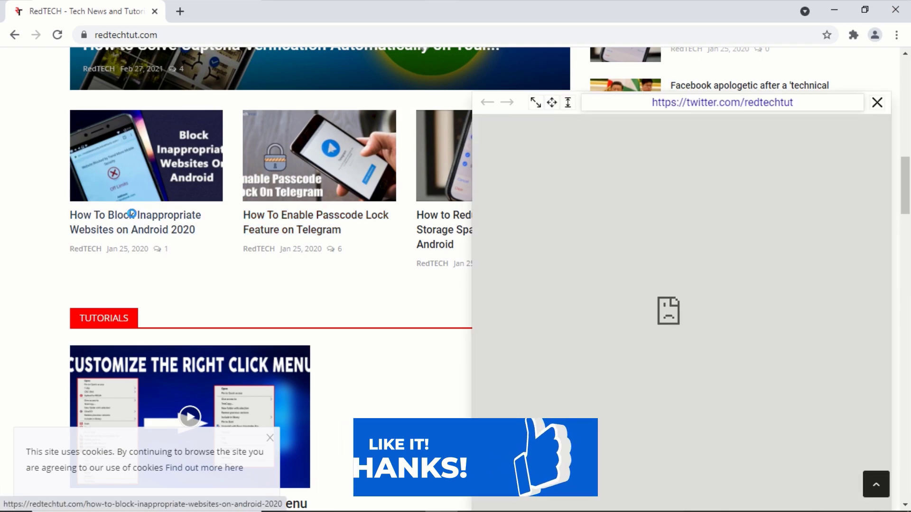
{"action": "left_click", "coordinate": [132, 215]}
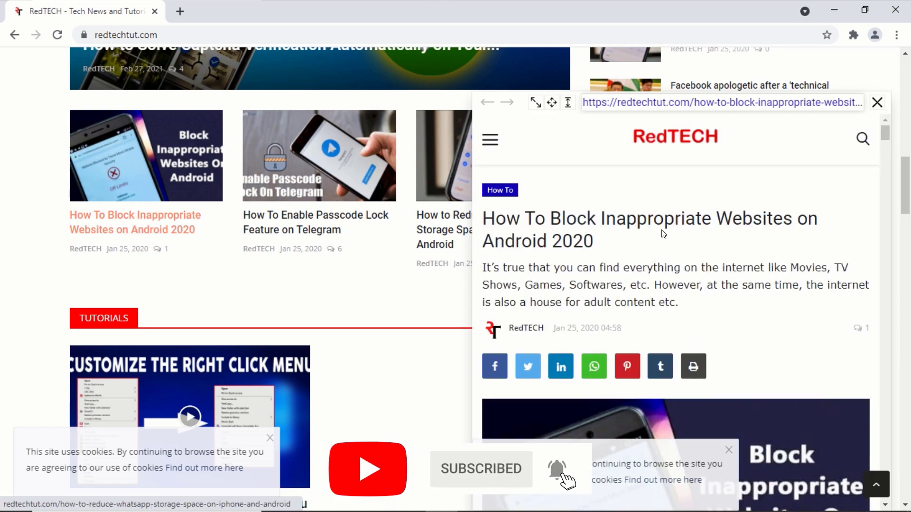
{"action": "scroll", "coordinate": [654, 232], "scroll_direction": "down", "scroll_amount": 4}
{"action": "scroll", "coordinate": [653, 231], "scroll_direction": "down", "scroll_amount": 4}
{"action": "scroll", "coordinate": [653, 232], "scroll_direction": "down", "scroll_amount": 4}
{"action": "scroll", "coordinate": [653, 231], "scroll_direction": "up", "scroll_amount": 5}
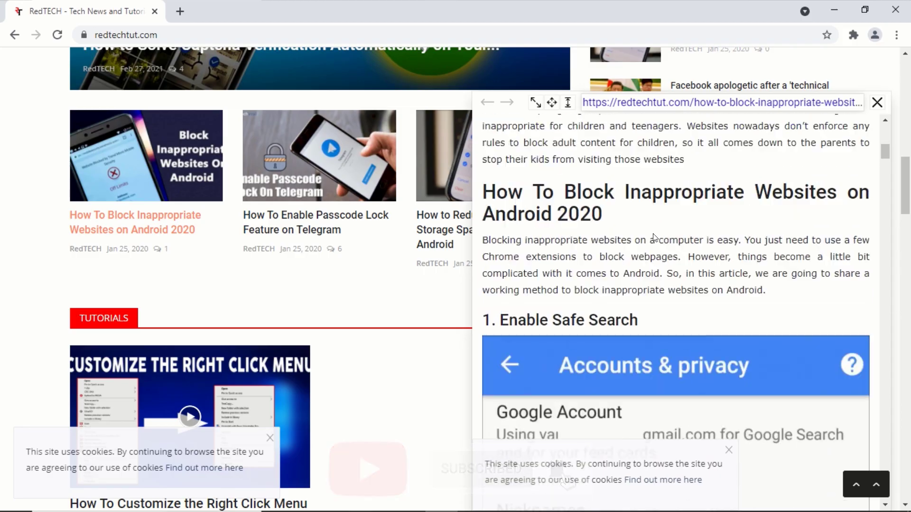